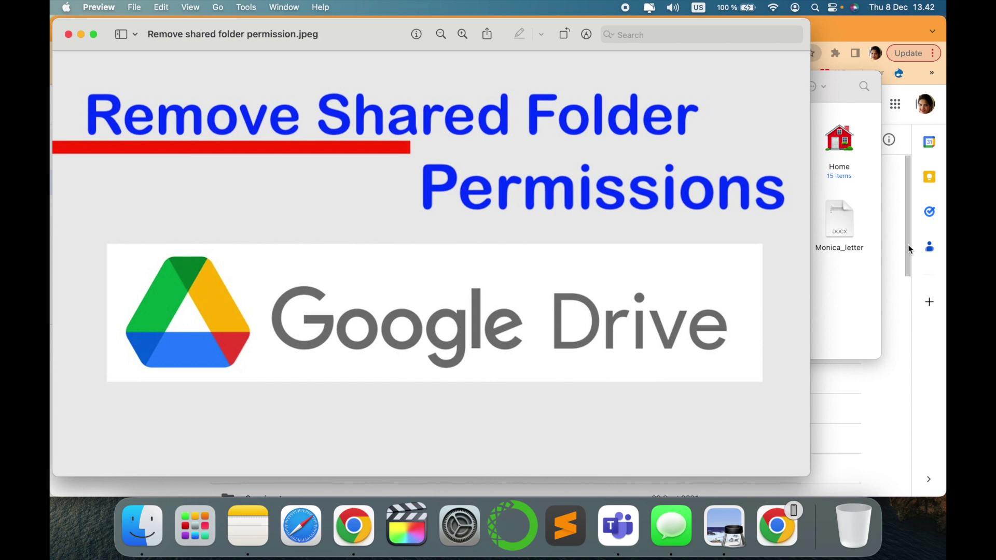
Step: Bring Google Drive forward and check the options menu of the 'Re-issue passport' folder
click(891, 250)
scroll(568, 307, down, 1)
scroll(562, 306, up, 1)
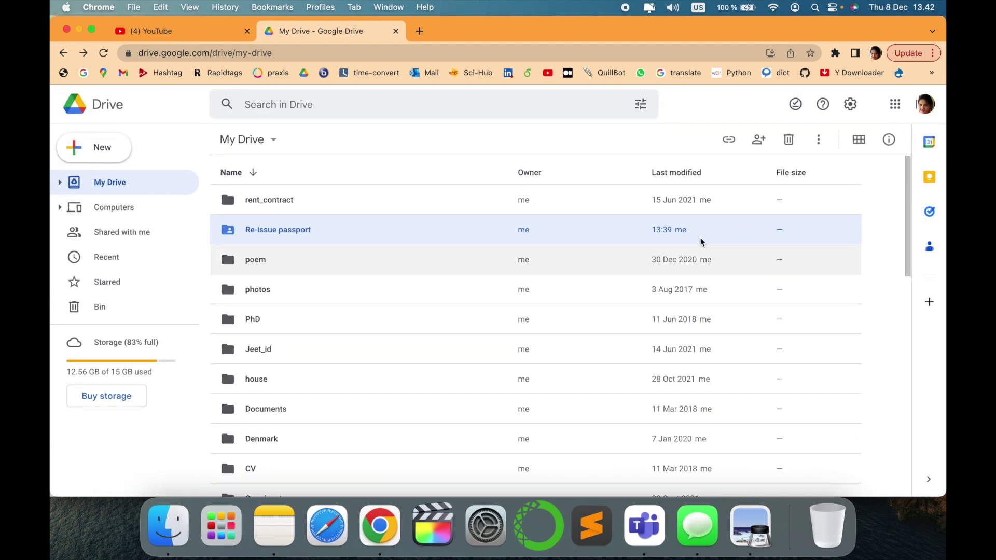
right_click(778, 226)
click(356, 230)
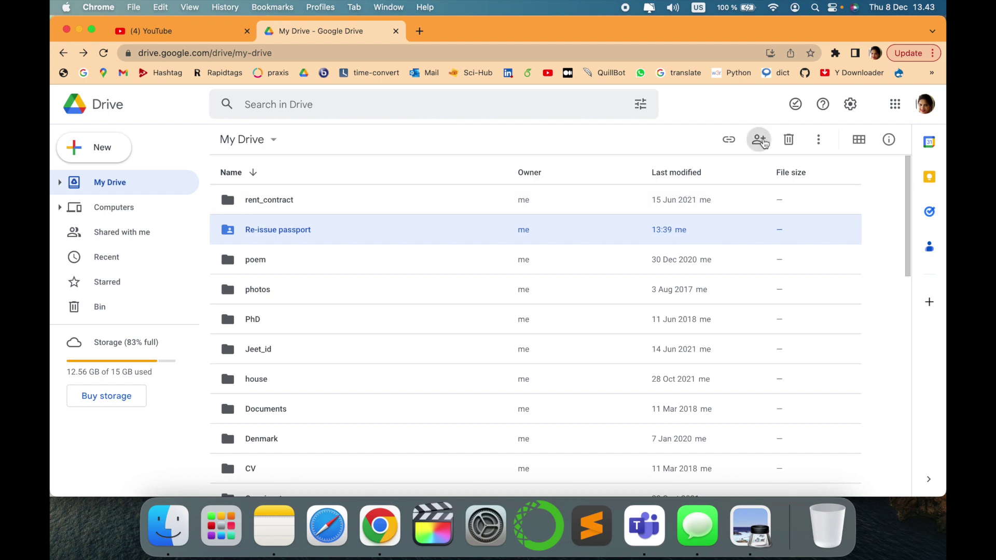
Step: Remove the editor from the 'Re-issue passport' folder's sharing settings and save
click(760, 140)
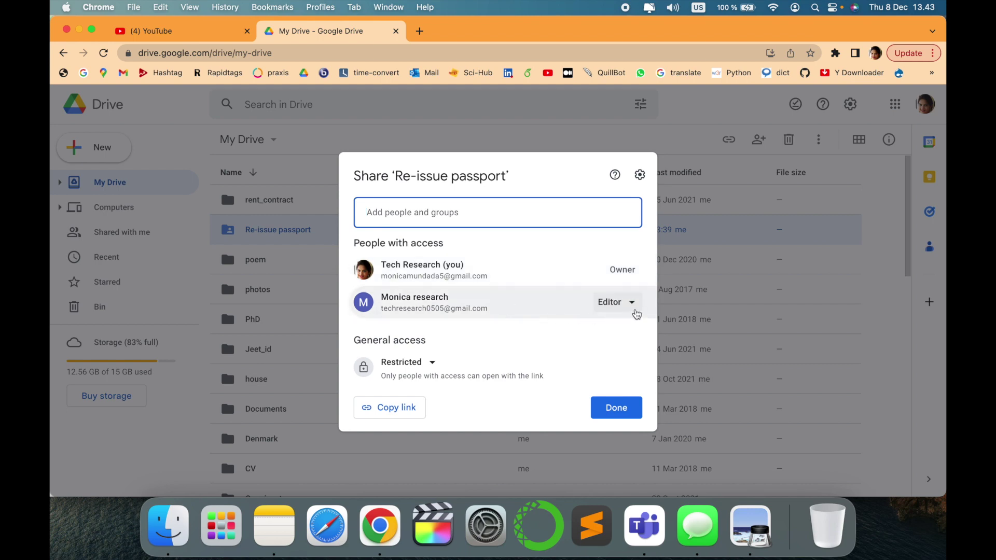
click(632, 305)
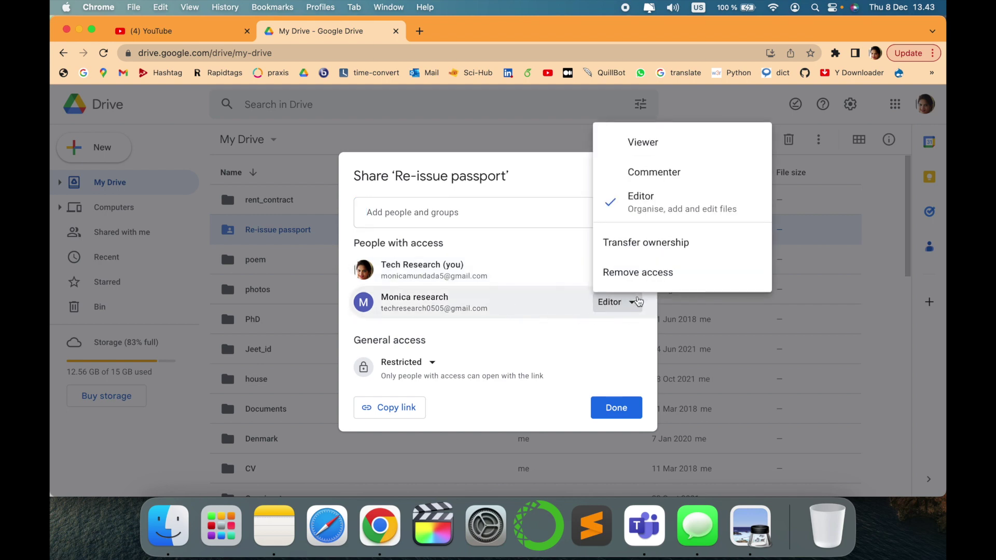
click(655, 282)
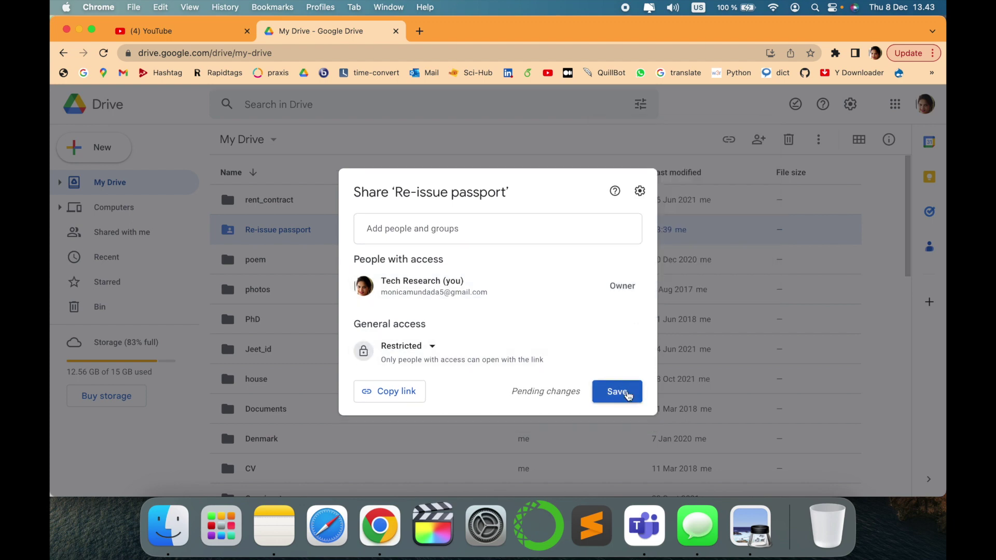
click(617, 391)
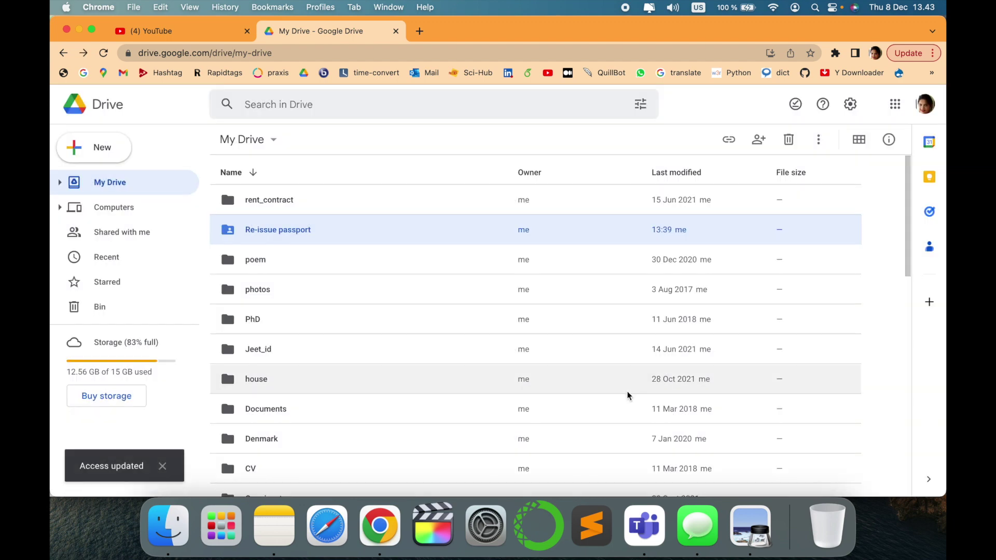